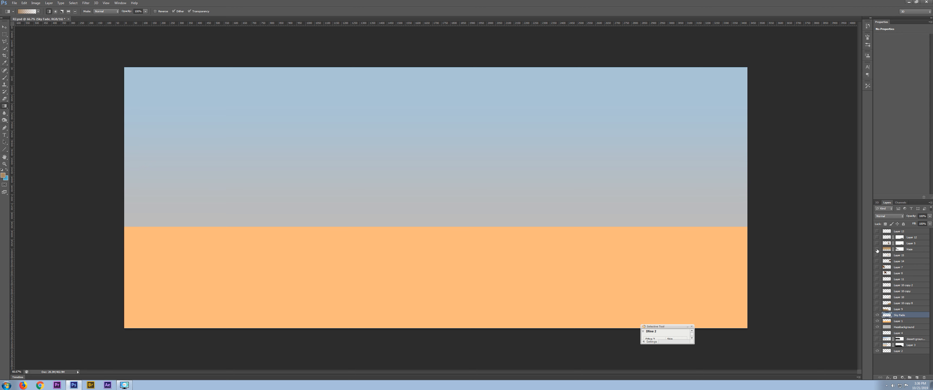
- Select the Haze layer's mask and toggle the layer's visibility to compare the scene with and without haze
left_click(877, 249)
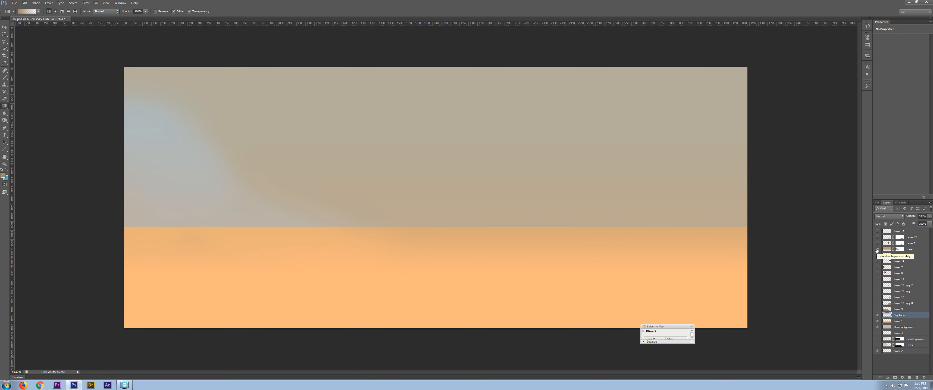
left_click(877, 249)
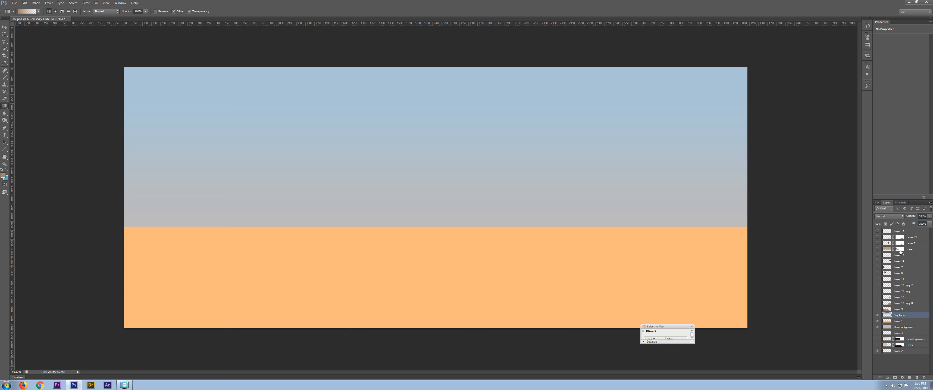
left_click(899, 252)
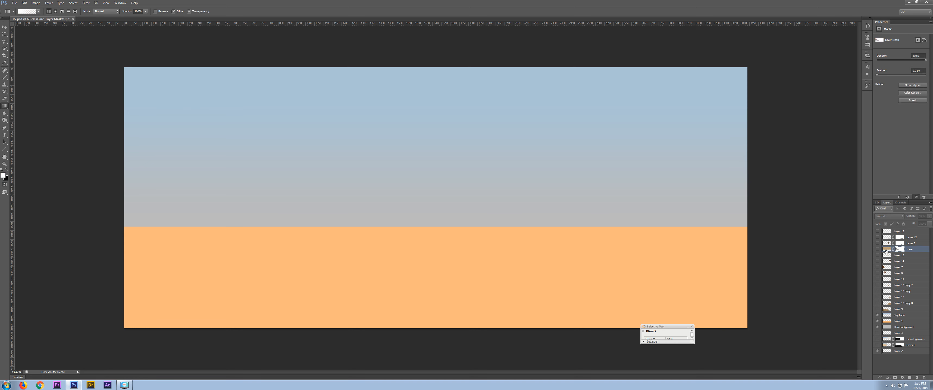
left_click(877, 249)
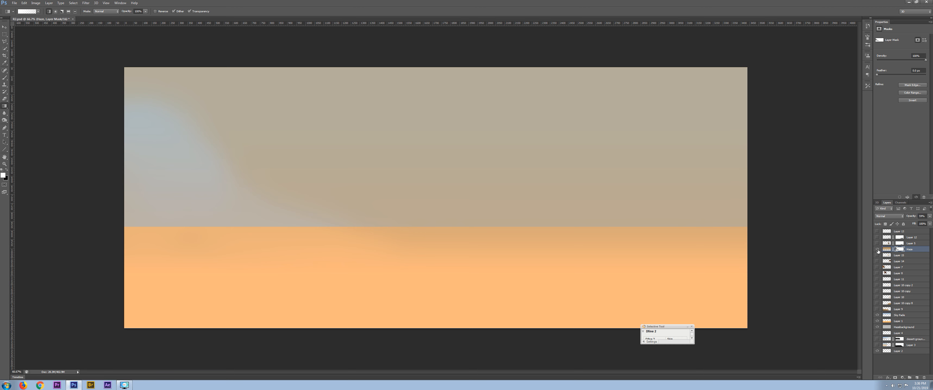
left_click(878, 249)
left_click(877, 249)
left_click(878, 250)
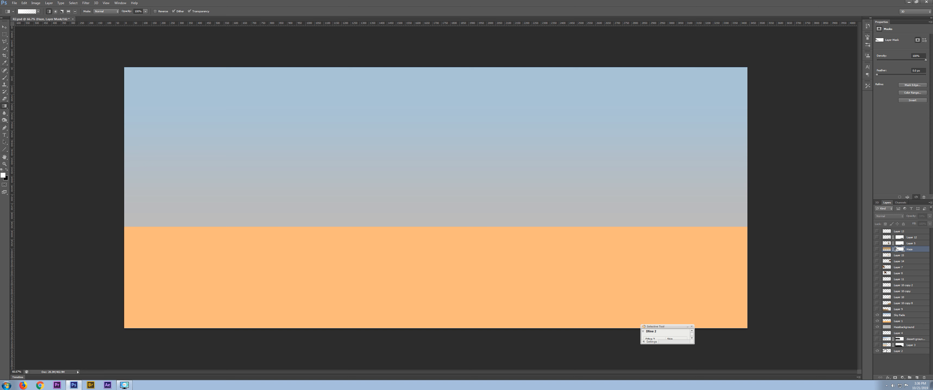
- Show the rocky desert ground layer above Sky Fade and make it the active layer
left_click(878, 309)
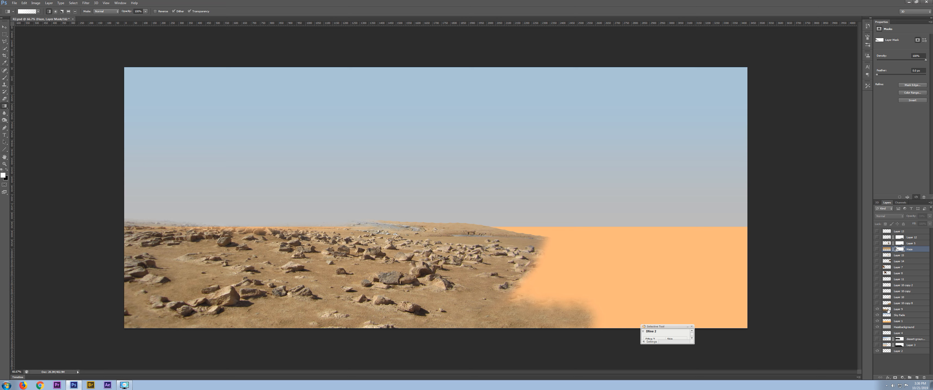
left_click(889, 309)
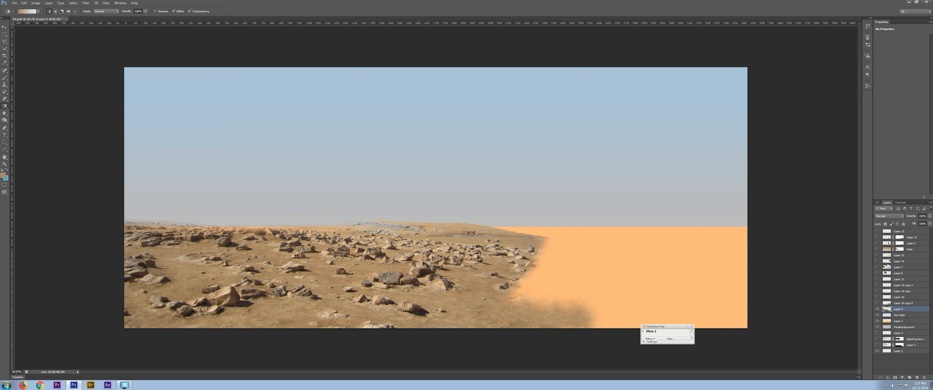
- Preview the distant rock ridge layer and Layer 12 by toggling each one on and off
left_click(878, 256)
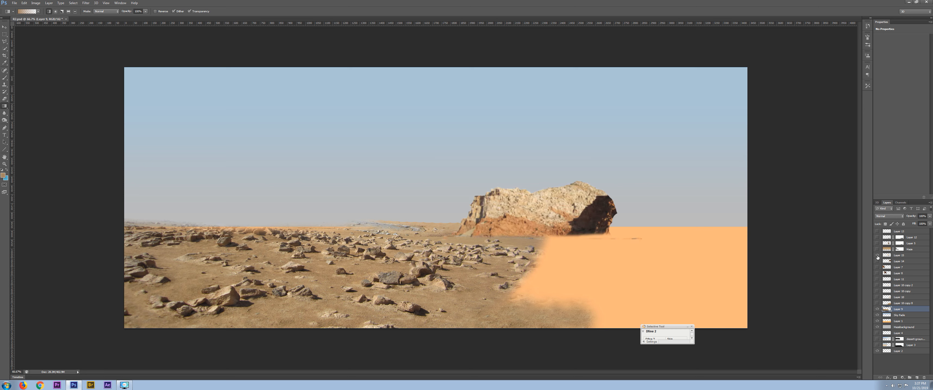
left_click(878, 256)
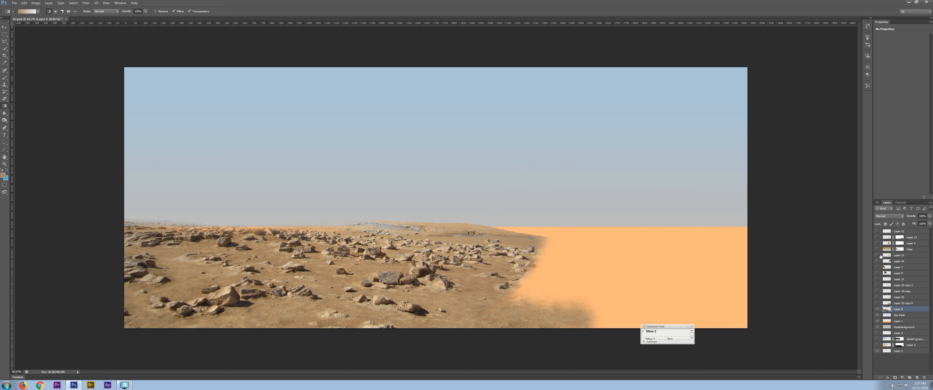
left_click(877, 238)
left_click(878, 237)
left_click(877, 237)
left_click(877, 238)
- Compare the sand patch layer with the rocky ground layer by toggling the visibility of each
left_click(877, 303)
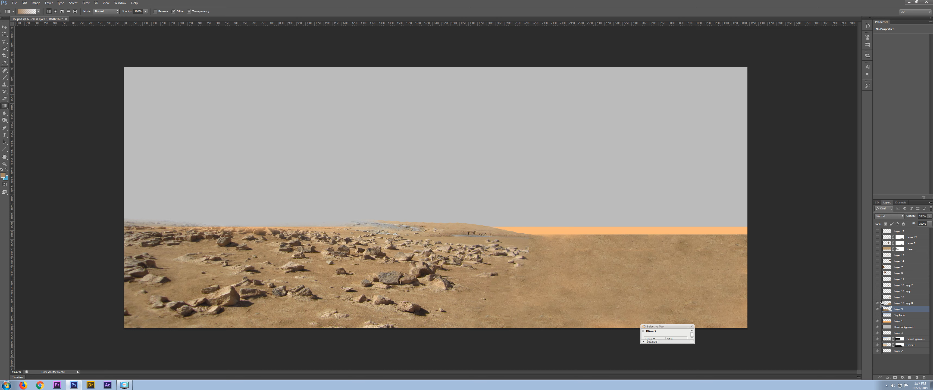
left_click(877, 308)
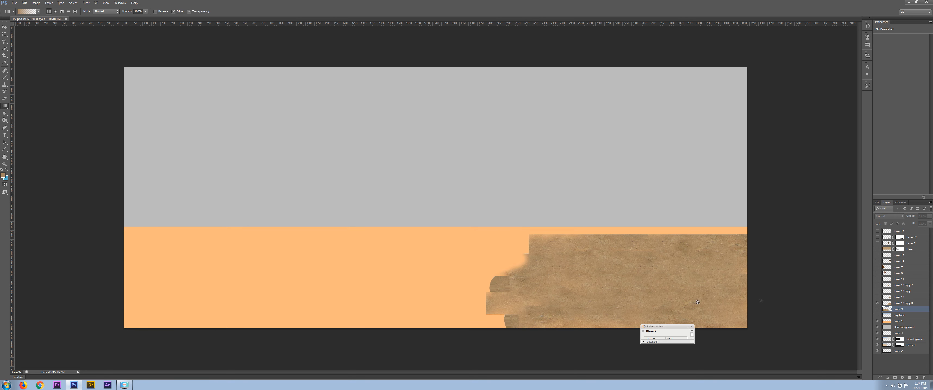
left_click(877, 303)
left_click(877, 309)
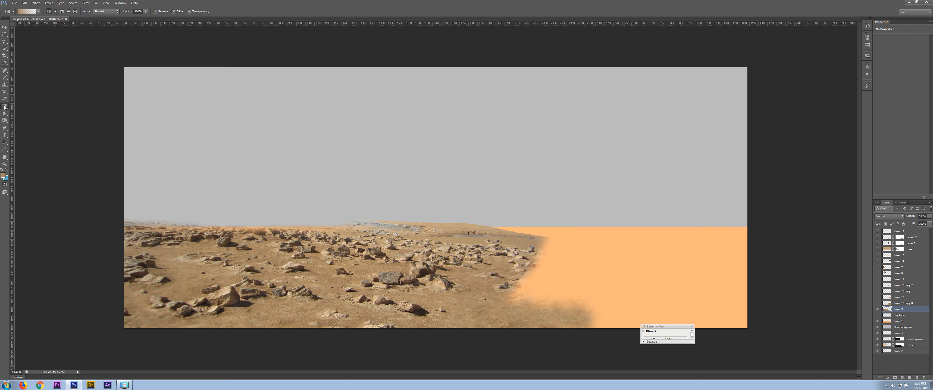
- Look through the Clone Stamp, Brush and healing tool groups, and activate the Spot Healing Brush
left_click(5, 83)
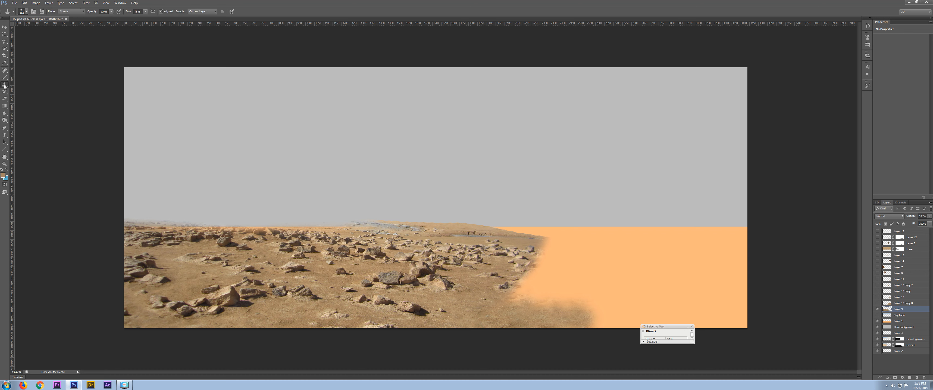
left_click(4, 85)
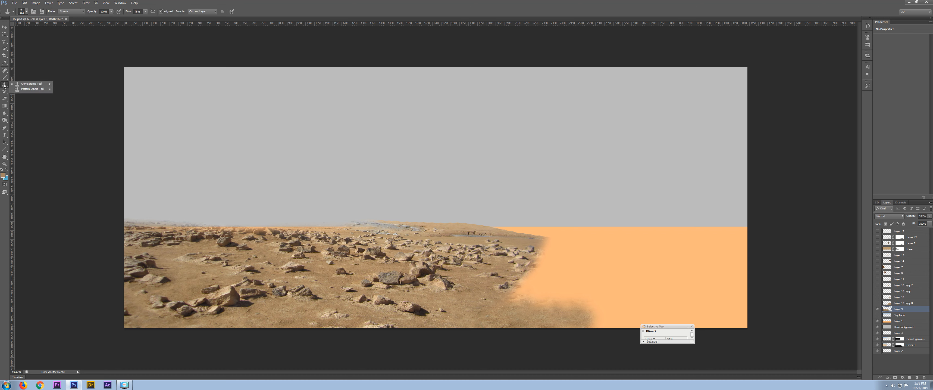
left_click(4, 79)
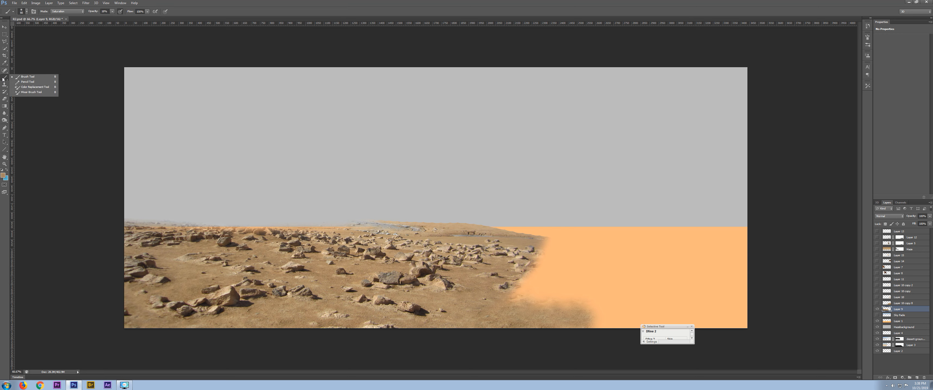
left_click(4, 72)
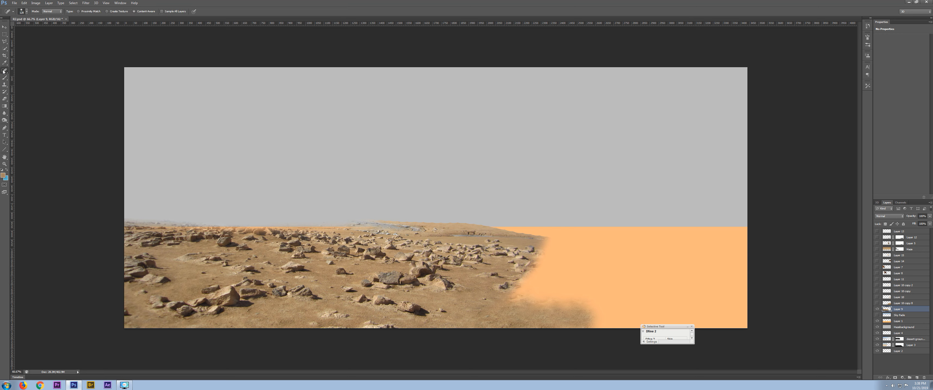
left_click(3, 71)
left_click(31, 70)
- Show the layers with the sand patch, the three sets of horizon rocks, the foreground boulders and the tall red butte
left_click(878, 303)
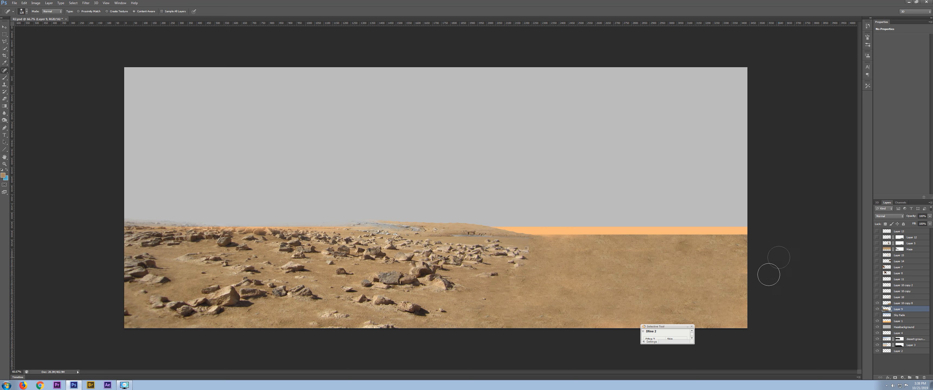
left_click(878, 296)
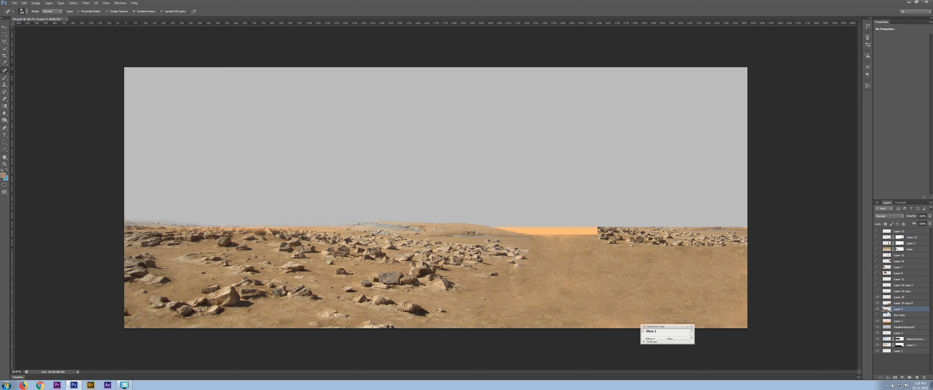
left_click(878, 292)
left_click(877, 285)
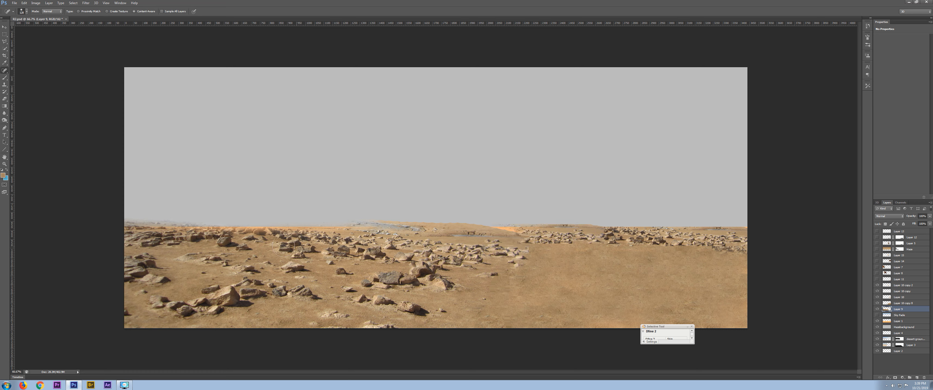
left_click(877, 279)
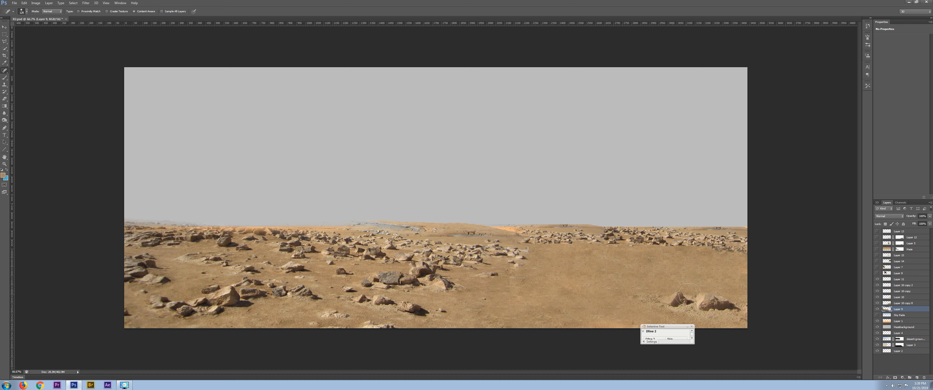
left_click(878, 273)
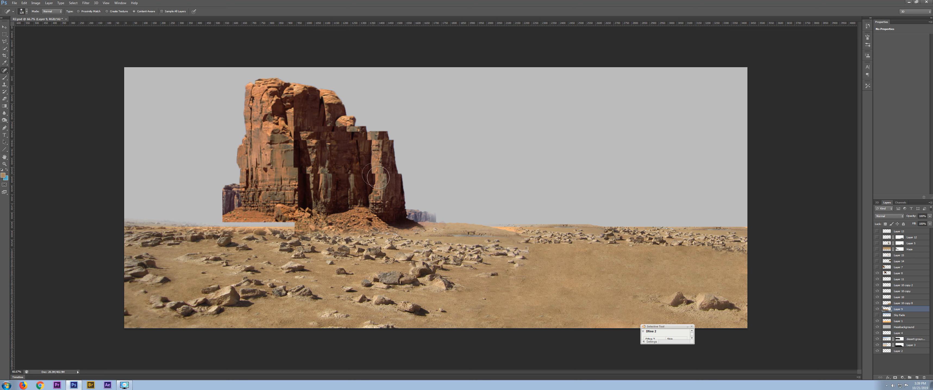
- Marquee-select a horizontal strip across the red butte and shift it slightly left on the butte's own layer
left_click(5, 34)
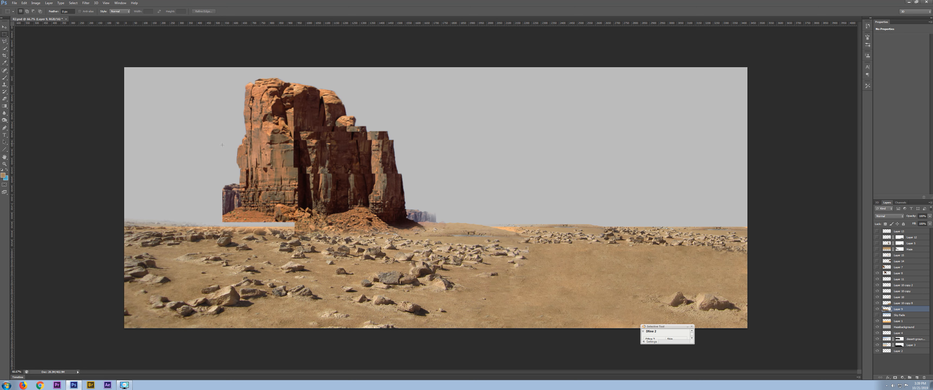
left_click_drag(222, 144, 401, 165)
left_click(322, 157, "ctrl")
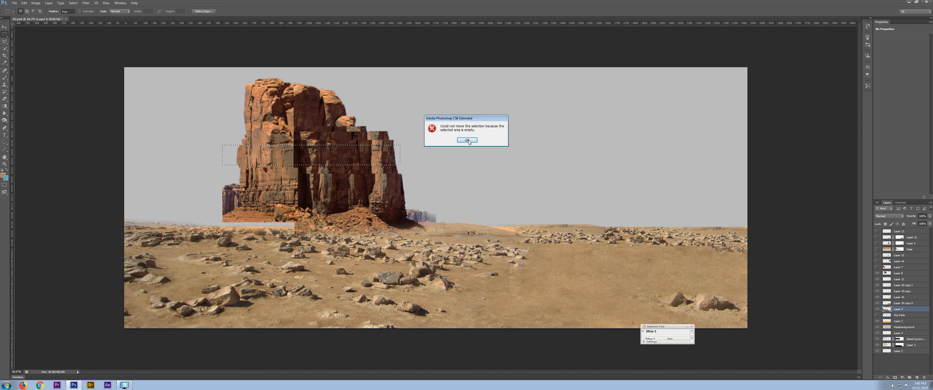
left_click(469, 140)
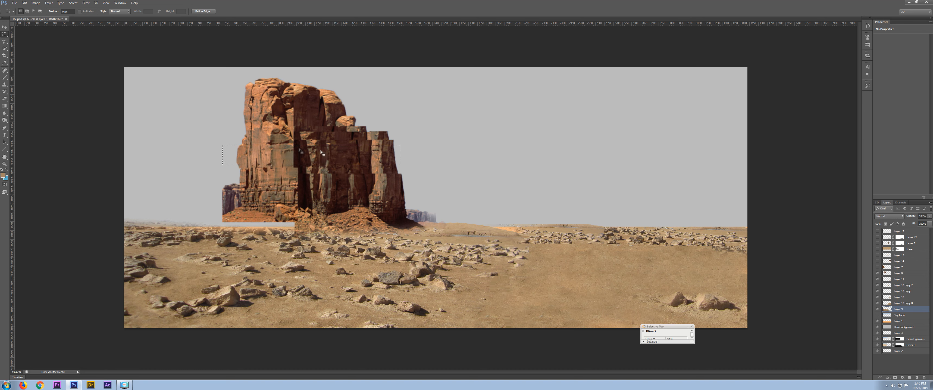
left_click(903, 274)
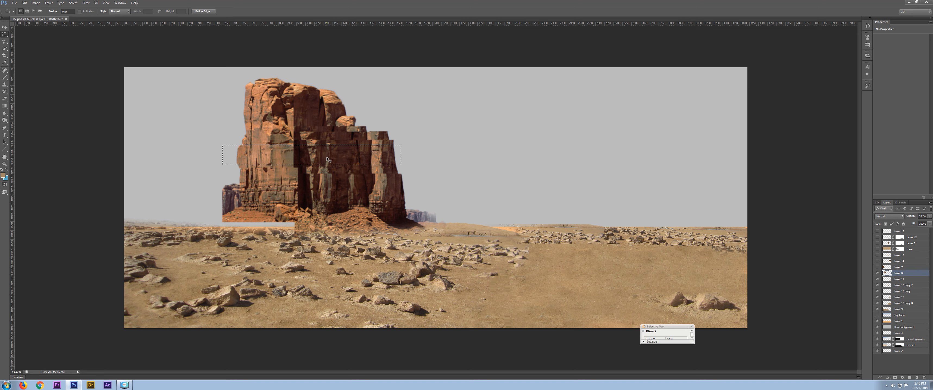
left_click_drag(326, 156, 320, 158)
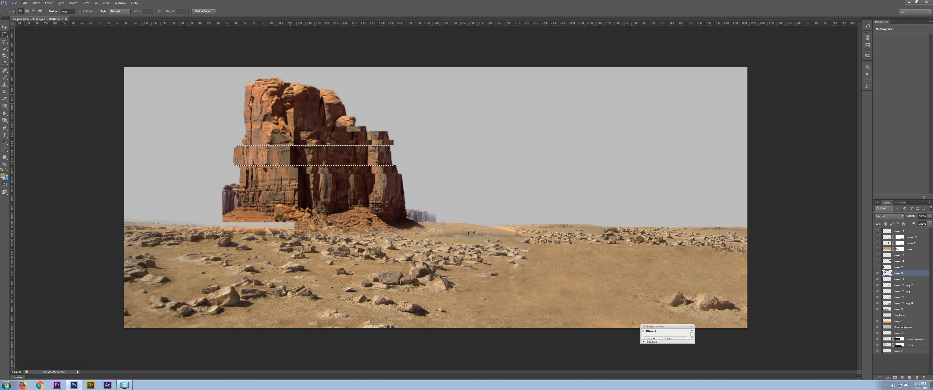
- Undo the shift of the butte strip and clear the selection
key("ctrl+z")
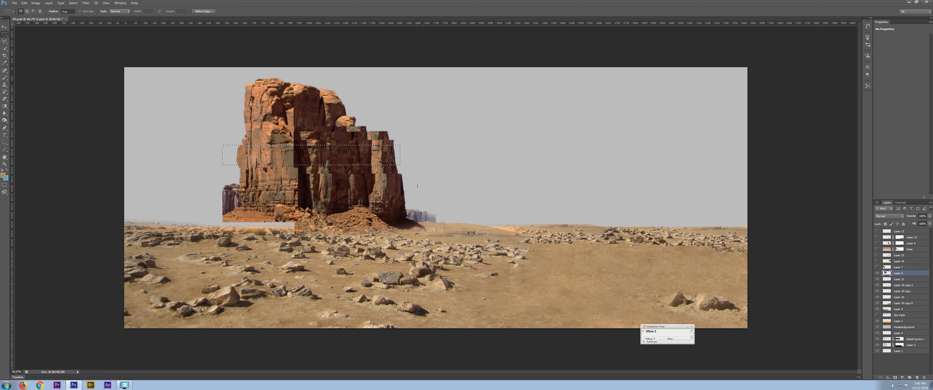
left_click(73, 3)
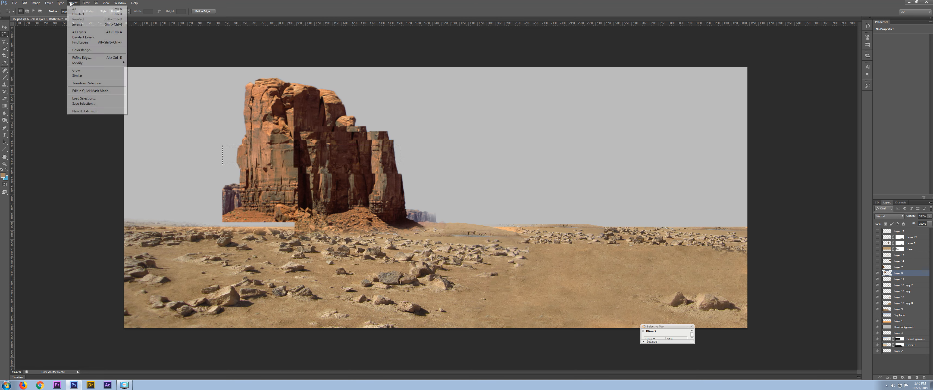
left_click(77, 16)
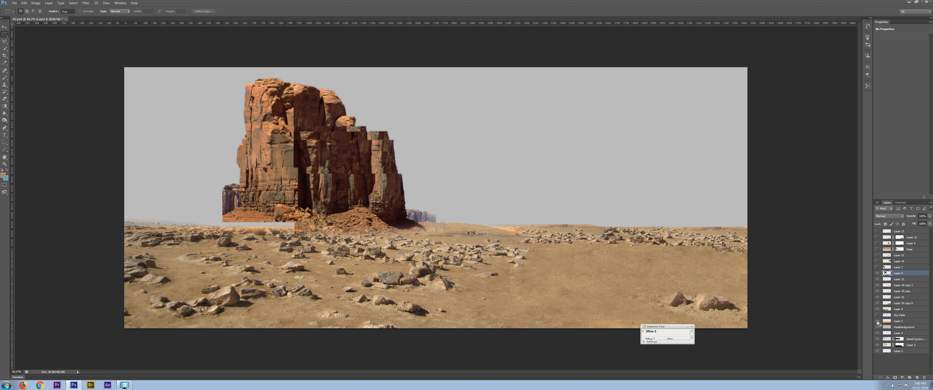
- Show the orange cliff layer beside the butte, and hide the boulder, ground, sky fade and plain background layers below the butte
left_click(878, 267)
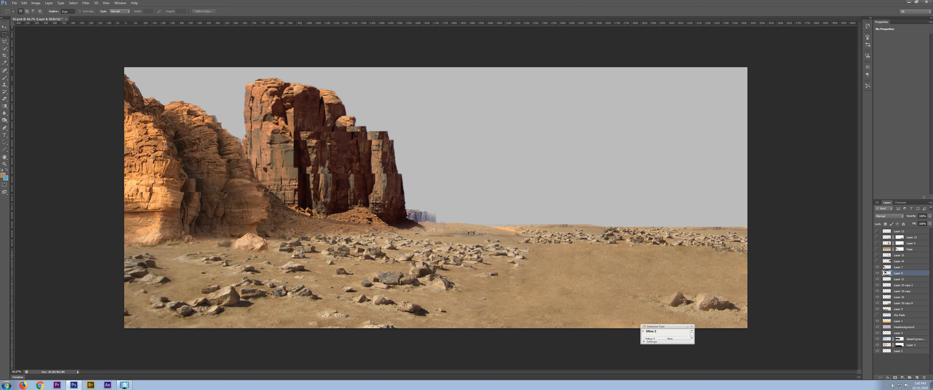
left_click(878, 279)
left_click_drag(878, 280, 877, 329)
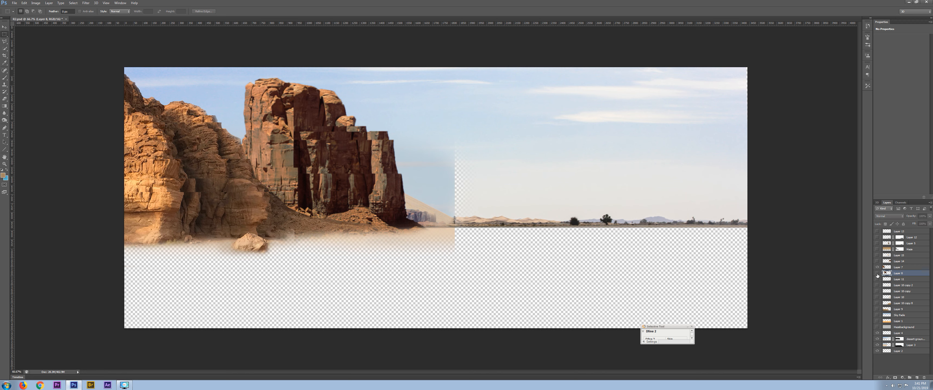
- Toggle the red butte and orange cliff layers off and on to check each one
left_click(878, 274)
left_click(877, 274)
left_click(878, 270)
left_click(878, 270)
- Show the brown cliff layer at the image's right edge and the distant rock ridge layer beside it
left_click(877, 261)
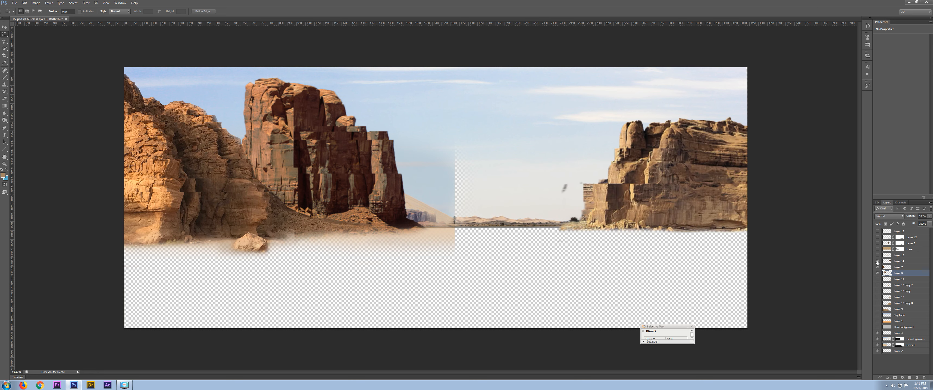
left_click(878, 261)
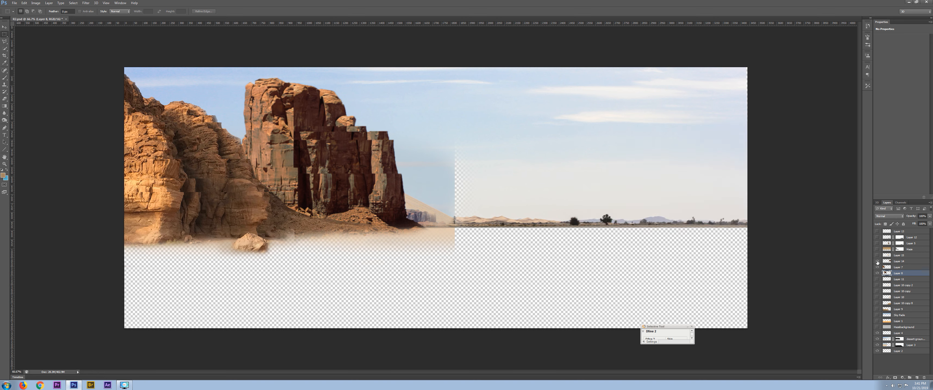
left_click(877, 261)
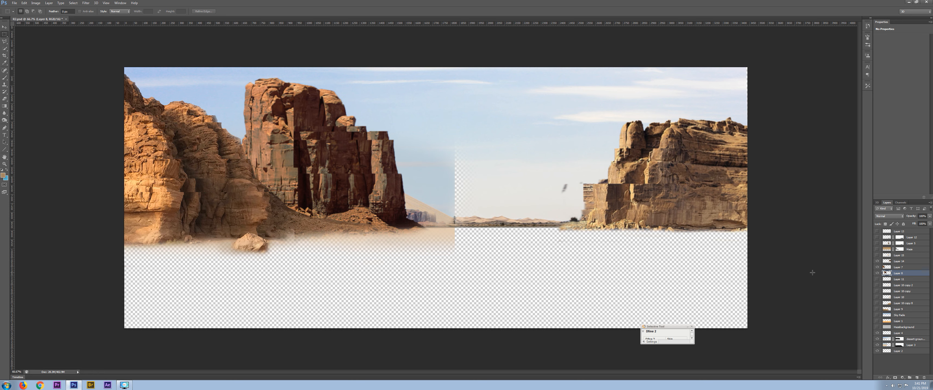
left_click(877, 255)
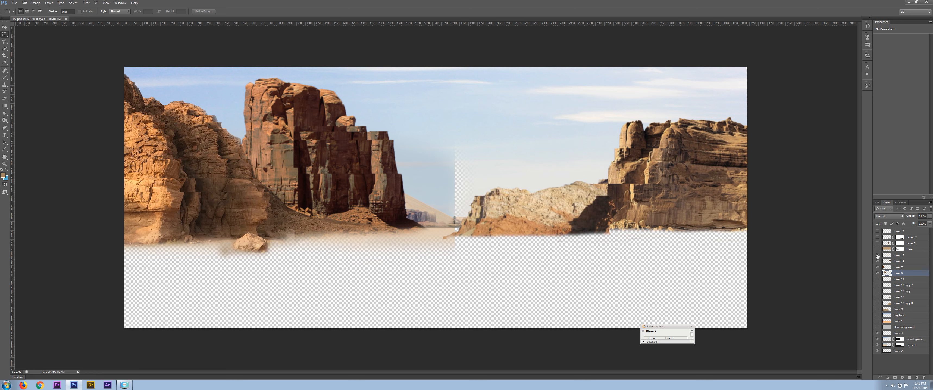
- Show the six boulder, ground patch and scattered rock layers that build up the desert floor below the cliffs
left_click(878, 279)
left_click(878, 285)
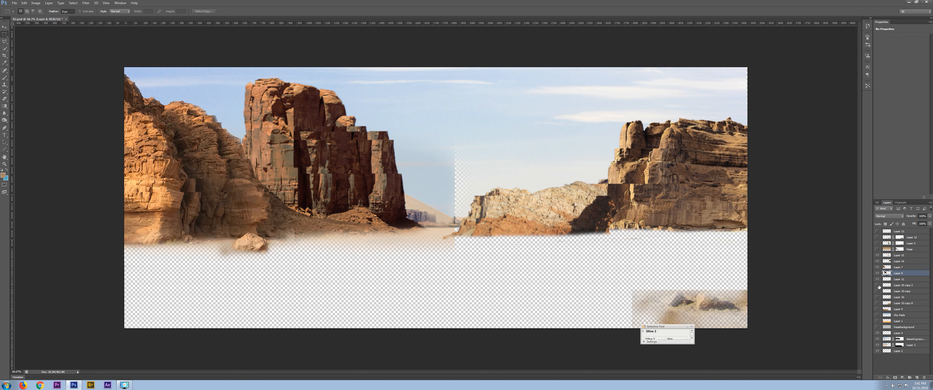
left_click(878, 291)
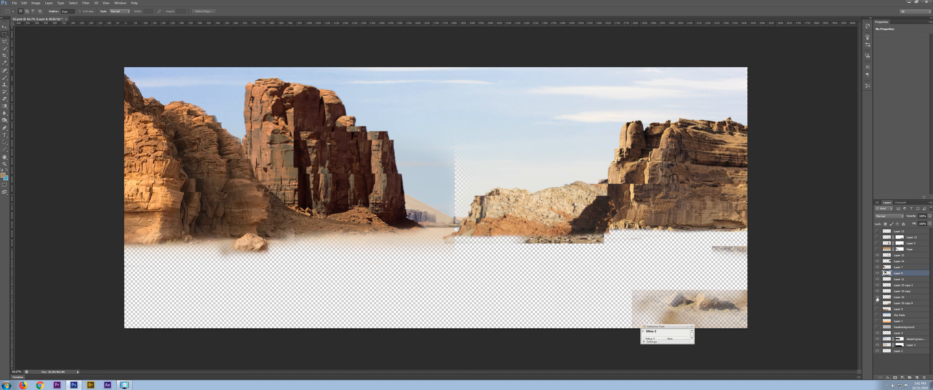
left_click(878, 296)
left_click(878, 303)
left_click(878, 309)
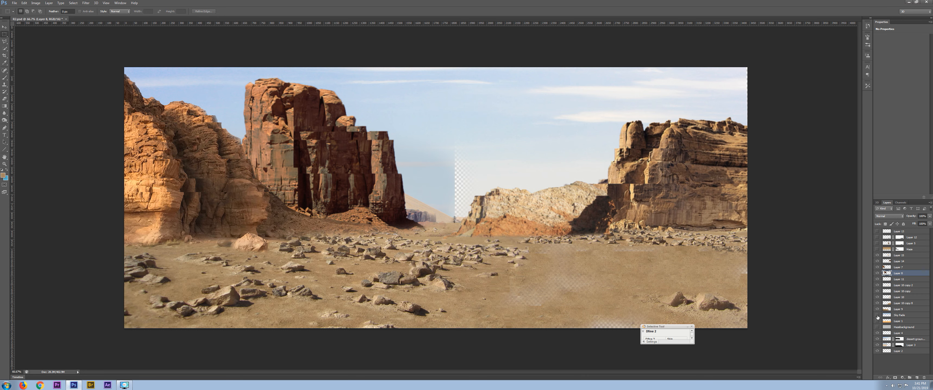
- Show the sky fade layer, the flat orange ground layer and the plain background layer behind the cliffs
left_click(878, 315)
left_click(878, 321)
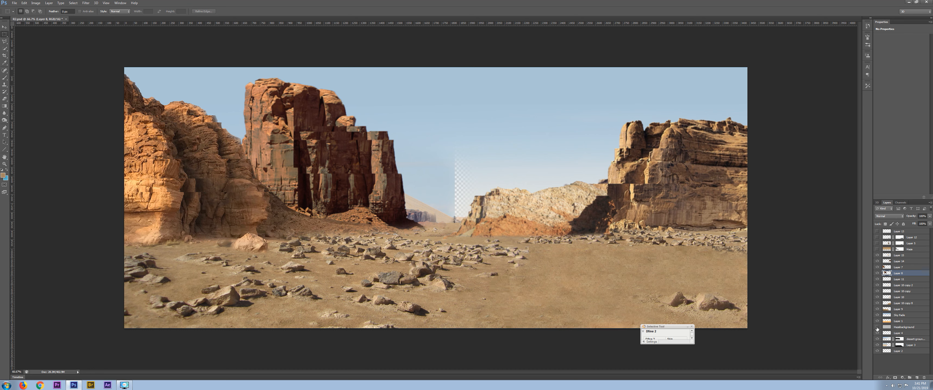
left_click(877, 327)
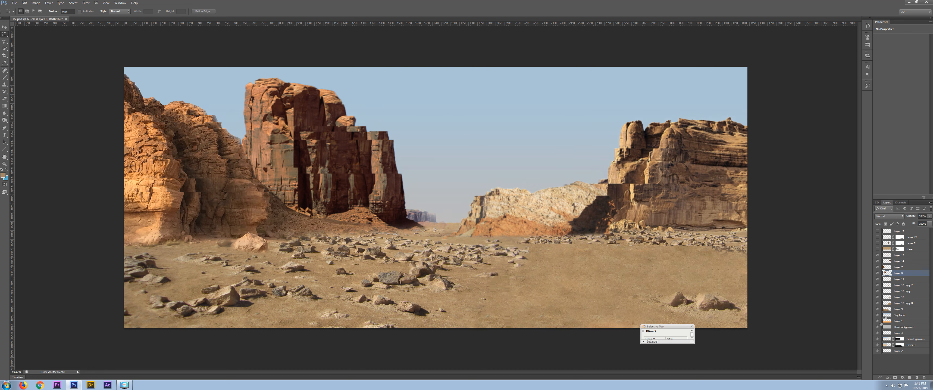
- Show the haze layer over the landscape, the orange-domed droid layer and the droid's ground shadow layer
left_click(878, 249)
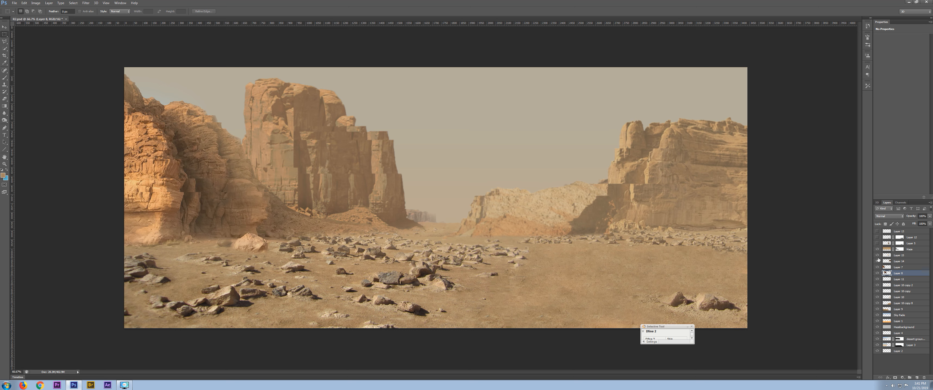
left_click(877, 243)
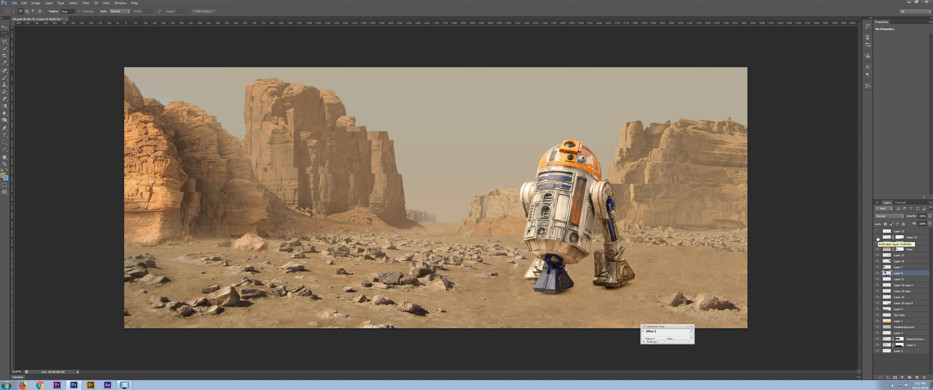
left_click(878, 237)
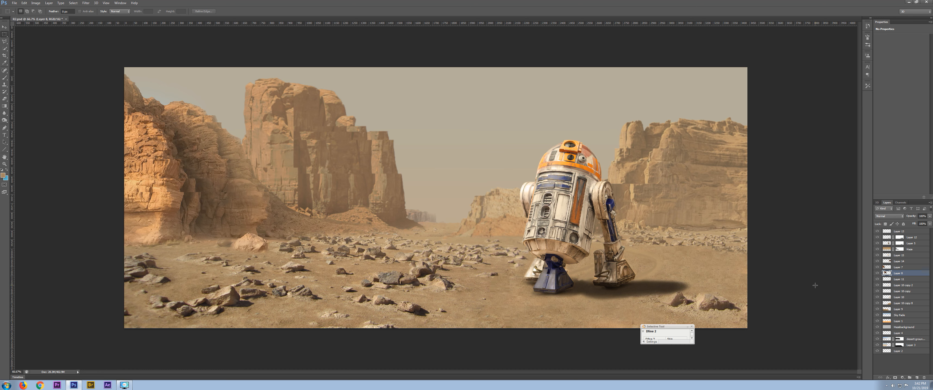
- Hide every layer except the lowest one, and show the three desert photo layers directly above it
left_click(878, 350, "alt")
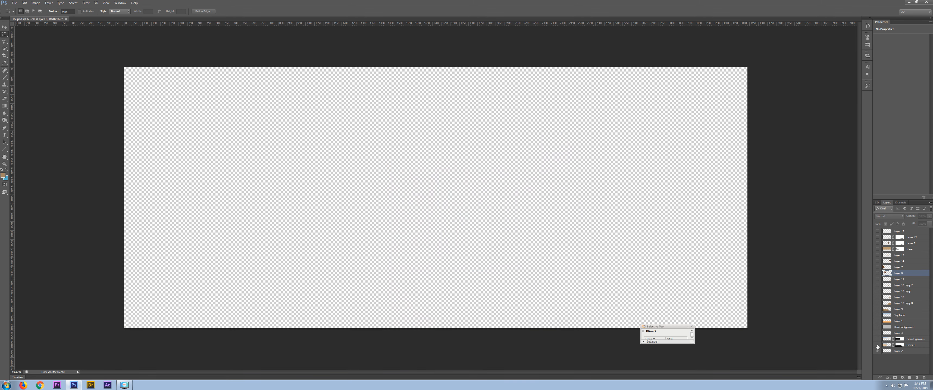
left_click(877, 345)
left_click(878, 338)
left_click(878, 332)
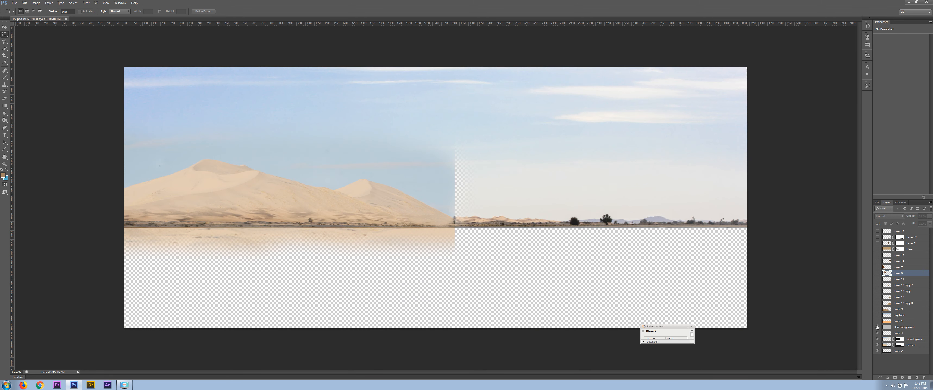
- Show the plain background, flat orange ground and sky fade layers over the desert photos
left_click(877, 327)
left_click(877, 320)
left_click(877, 315)
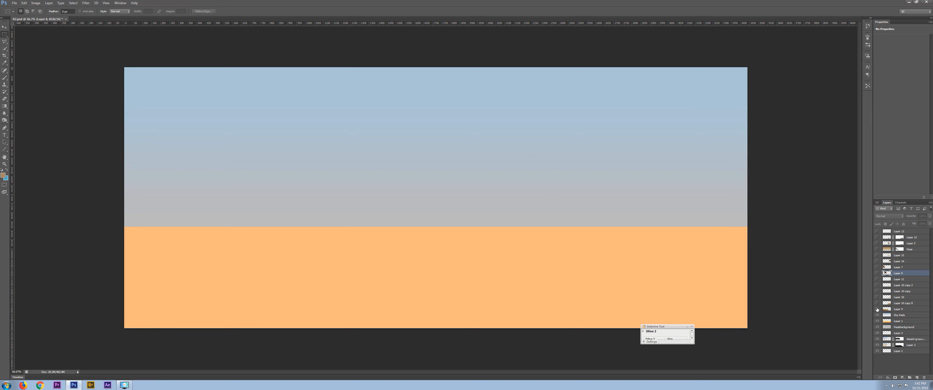
- Show the rocky ground, horizon rock and boulder patch layers again to rebuild the desert floor
left_click(877, 308)
left_click(876, 297)
left_click(877, 291)
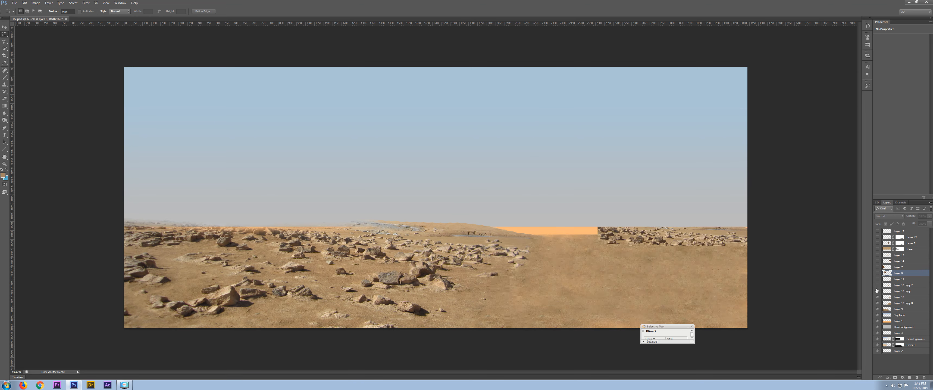
left_click(877, 285)
left_click(877, 279)
- Show the red butte, the orange cliff, the brown cliff and the distant rock ridge layers again
left_click(876, 273)
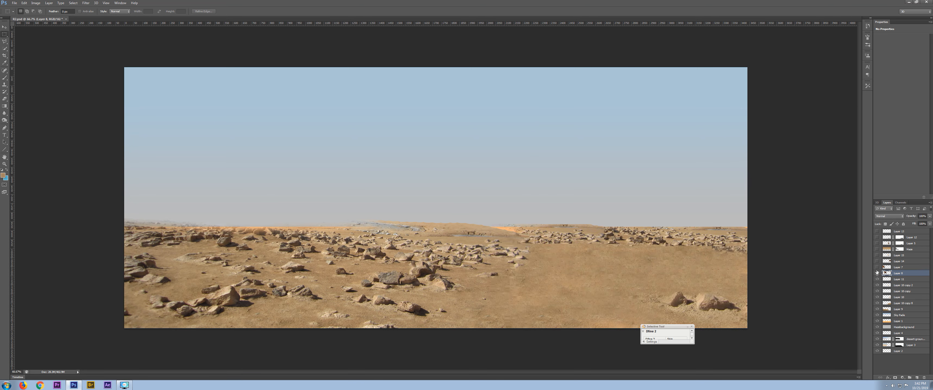
left_click(877, 267)
left_click(877, 261)
left_click(877, 255)
- Show the haze, droid and shadow layers and the topmost layer to complete the composite
left_click(876, 249)
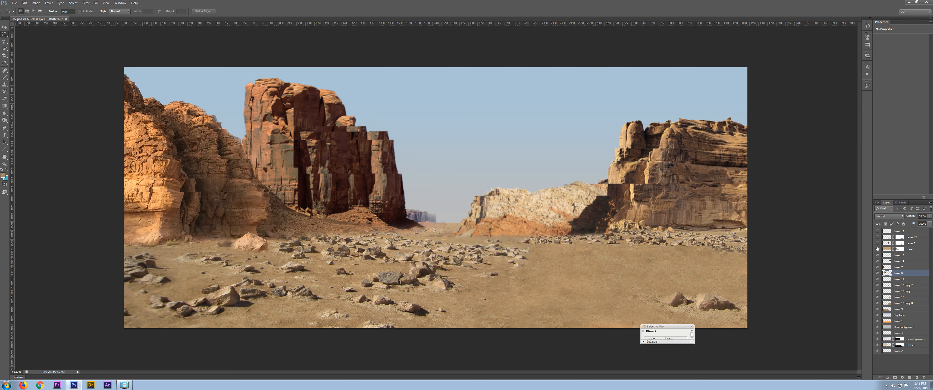
left_click(877, 243)
left_click(877, 237)
left_click(876, 231)
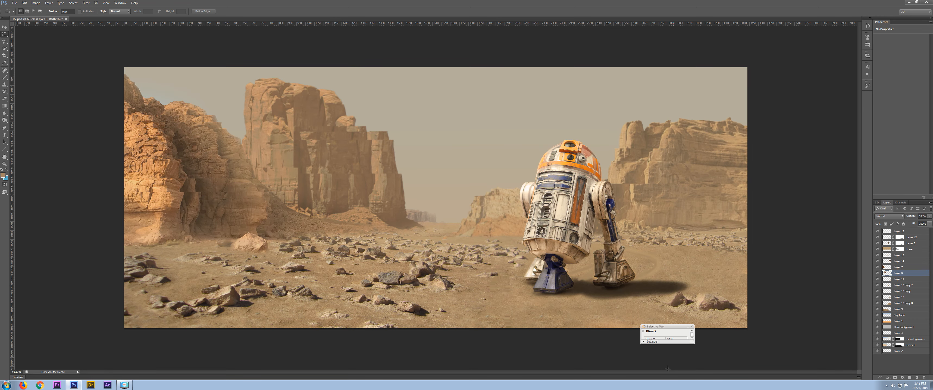